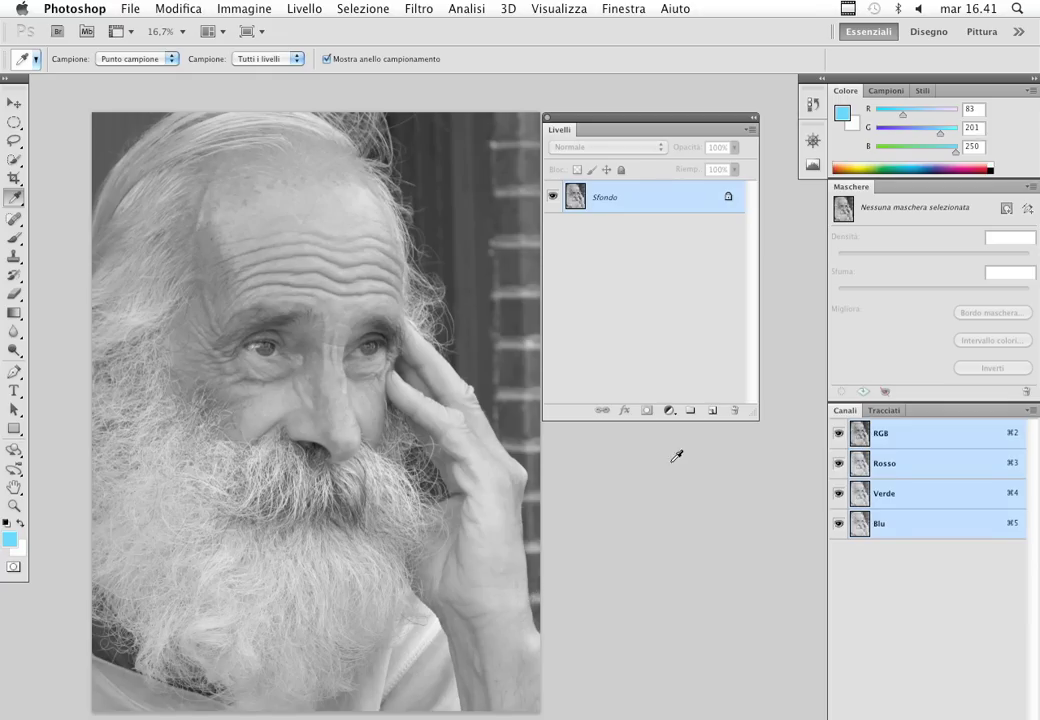
Step: Add a Threshold (Soglia) adjustment layer above the photo and raise its threshold level to 218
left_click(668, 412)
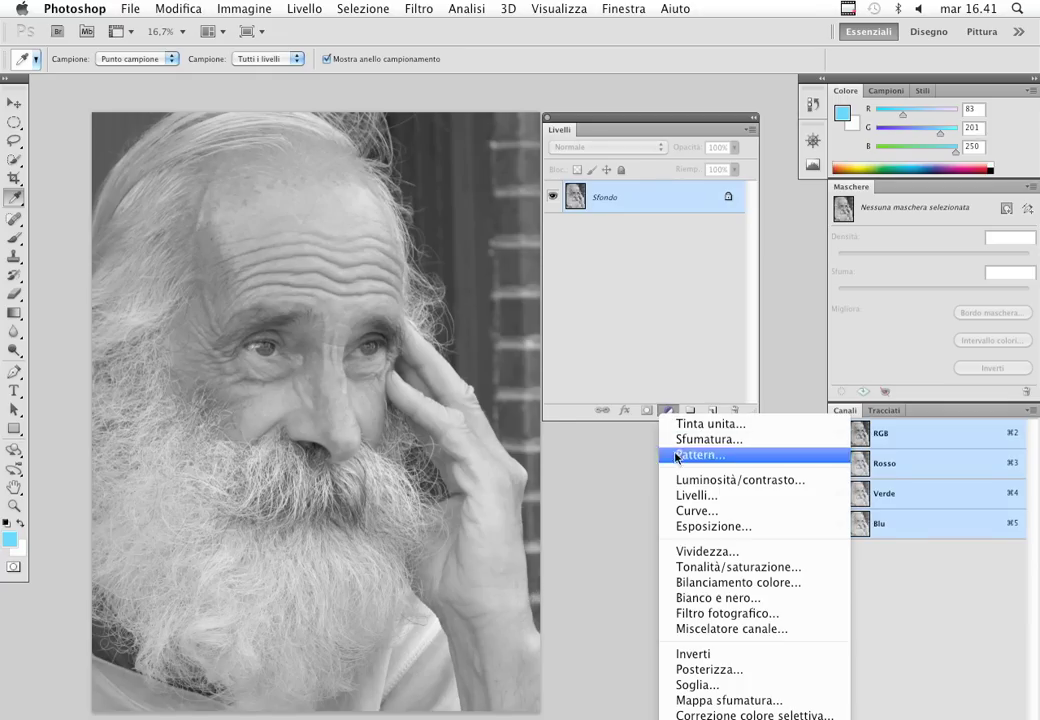
left_click(709, 686)
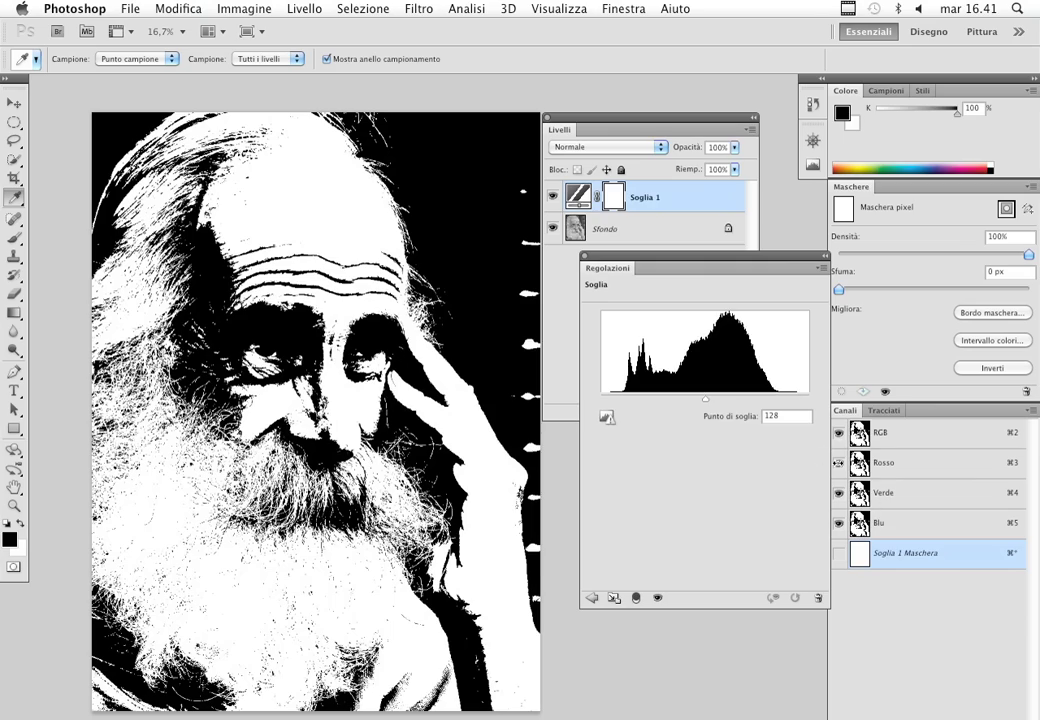
left_click_drag(706, 400, 779, 403)
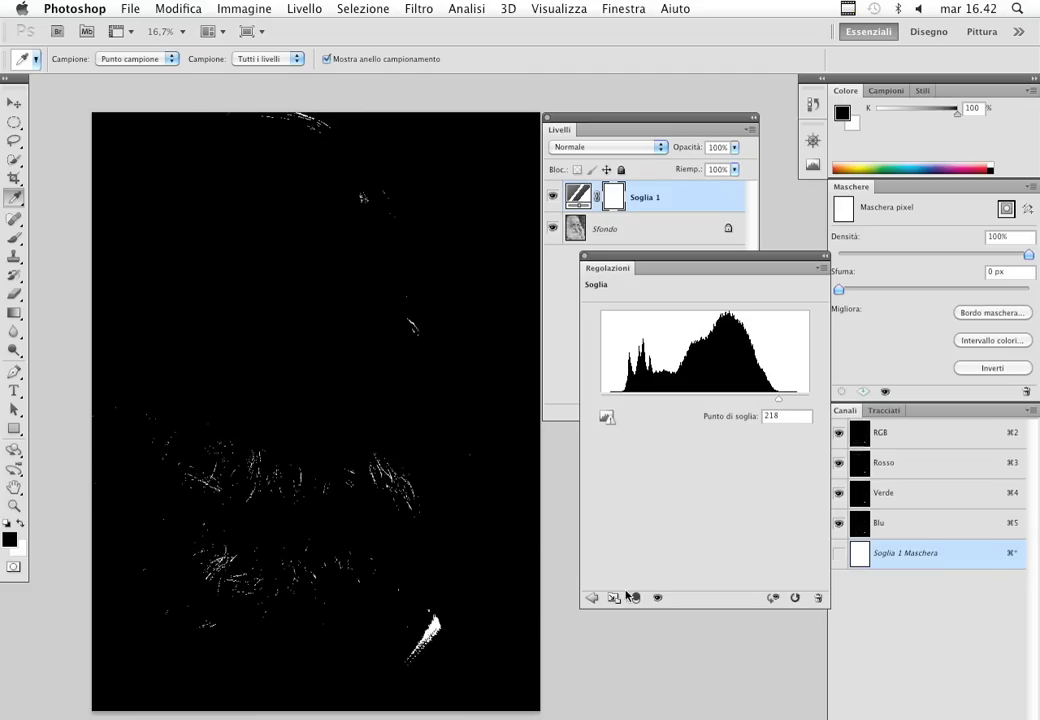
Step: Refine the threshold to 227 against the original photo and place the first colour sampler on the bright shirt collar
left_click(657, 597)
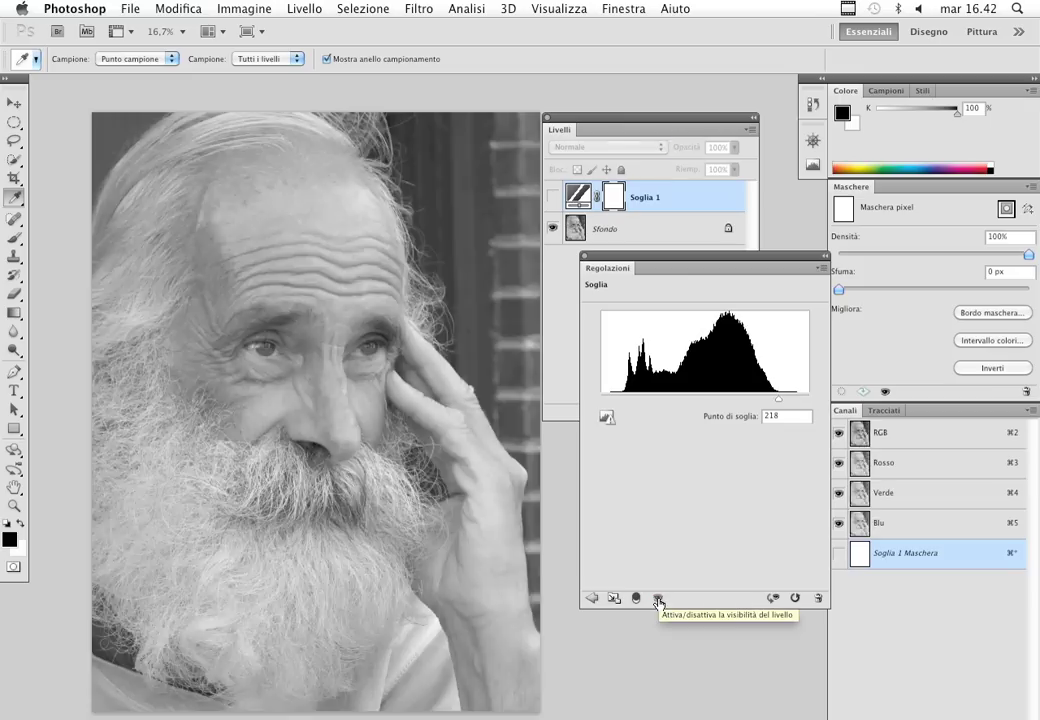
left_click(657, 597)
left_click_drag(780, 404, 772, 399)
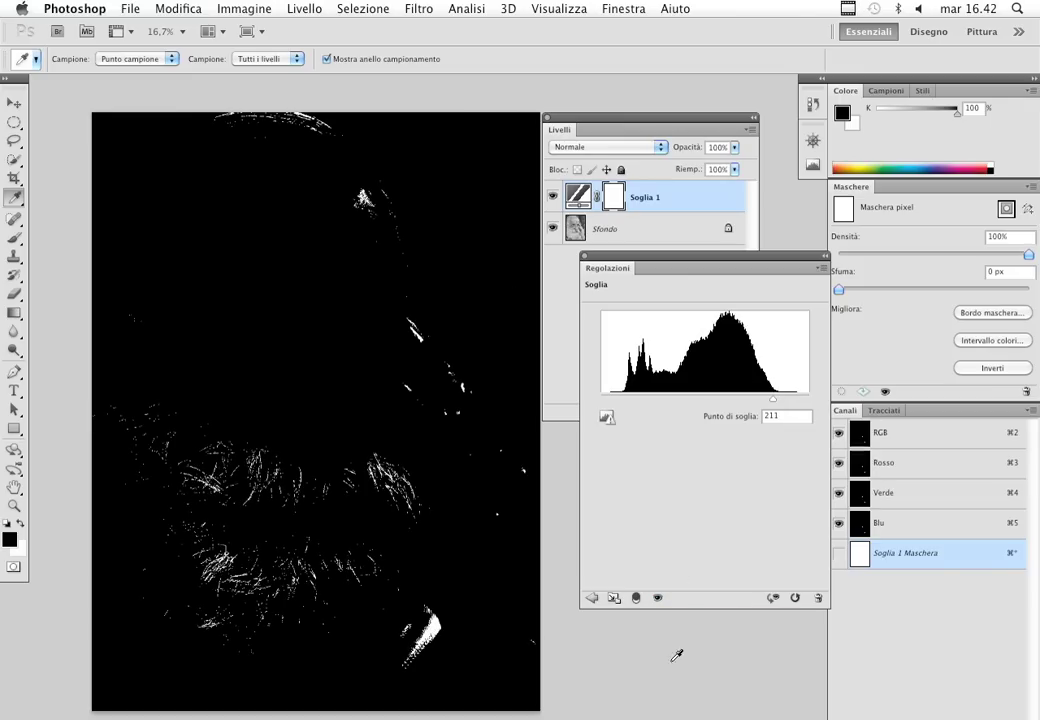
left_click(657, 598)
left_click(657, 598)
left_click_drag(778, 402, 785, 402)
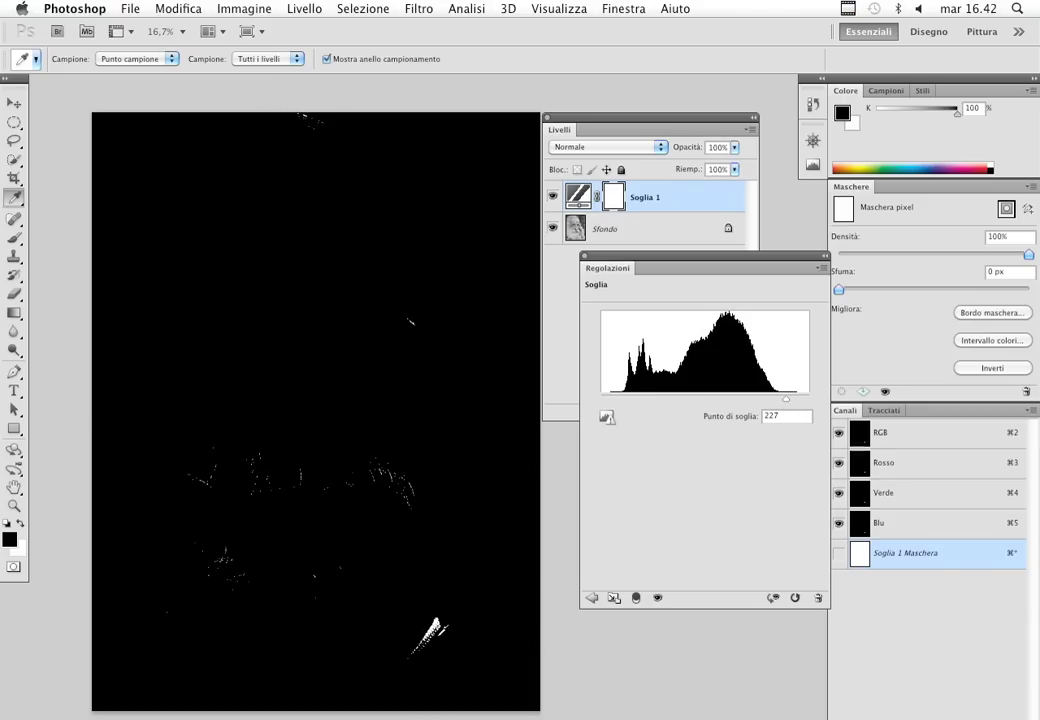
left_click(432, 630)
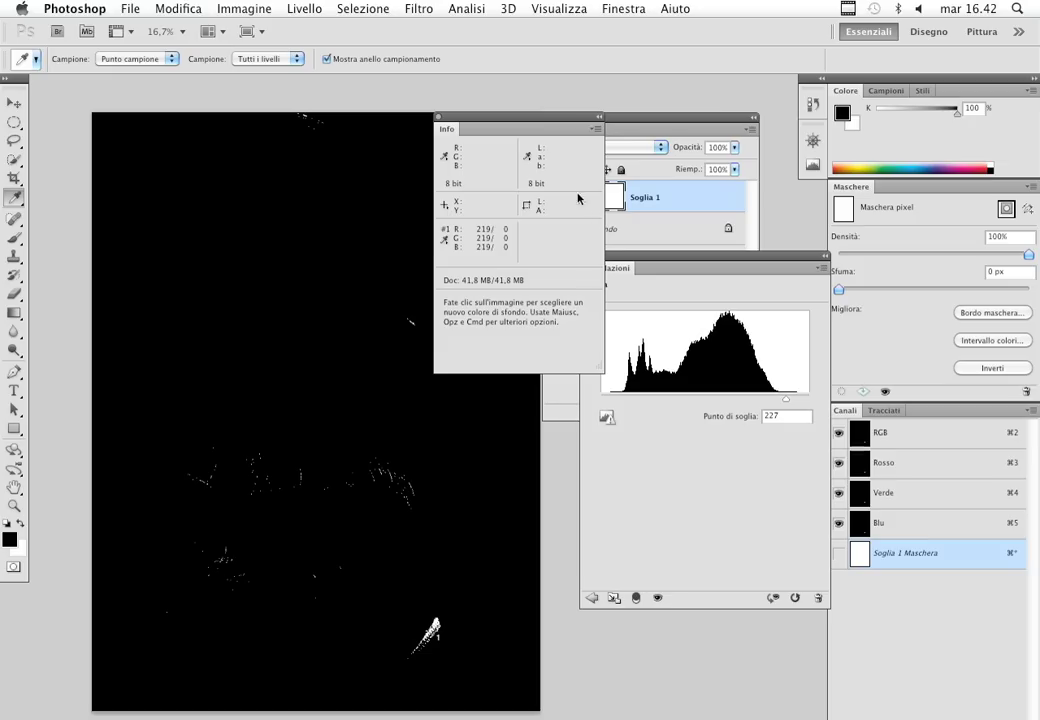
Step: Lower the threshold to 211 and place a second colour sampler on the forehead highlight
left_click_drag(518, 121, 578, 132)
left_click_drag(785, 399, 772, 399)
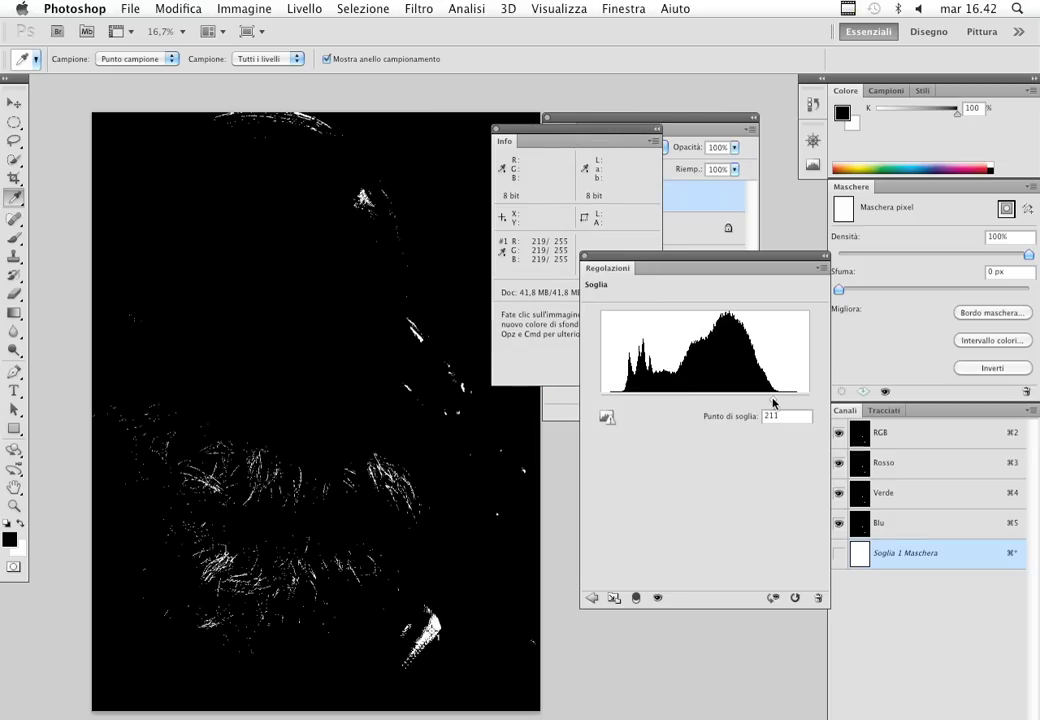
left_click(422, 308)
Step: Lower the threshold to 32, compare with the original photo, and place a third colour sampler on the dark area under the nose
left_click_drag(772, 404, 628, 400)
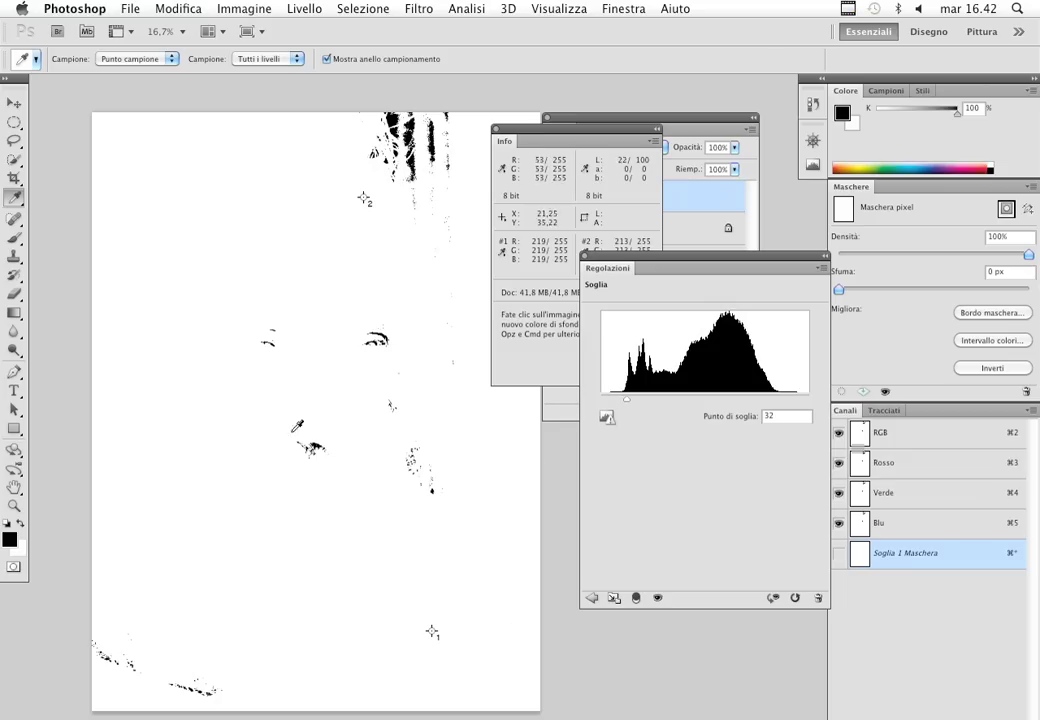
left_click(658, 598)
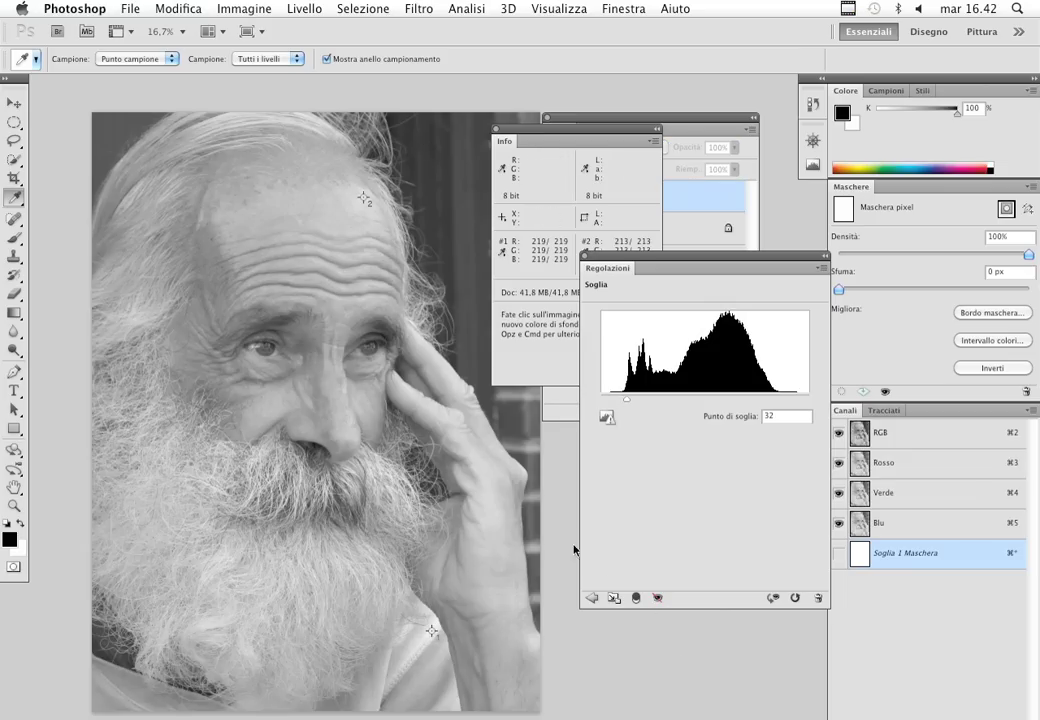
left_click(660, 598)
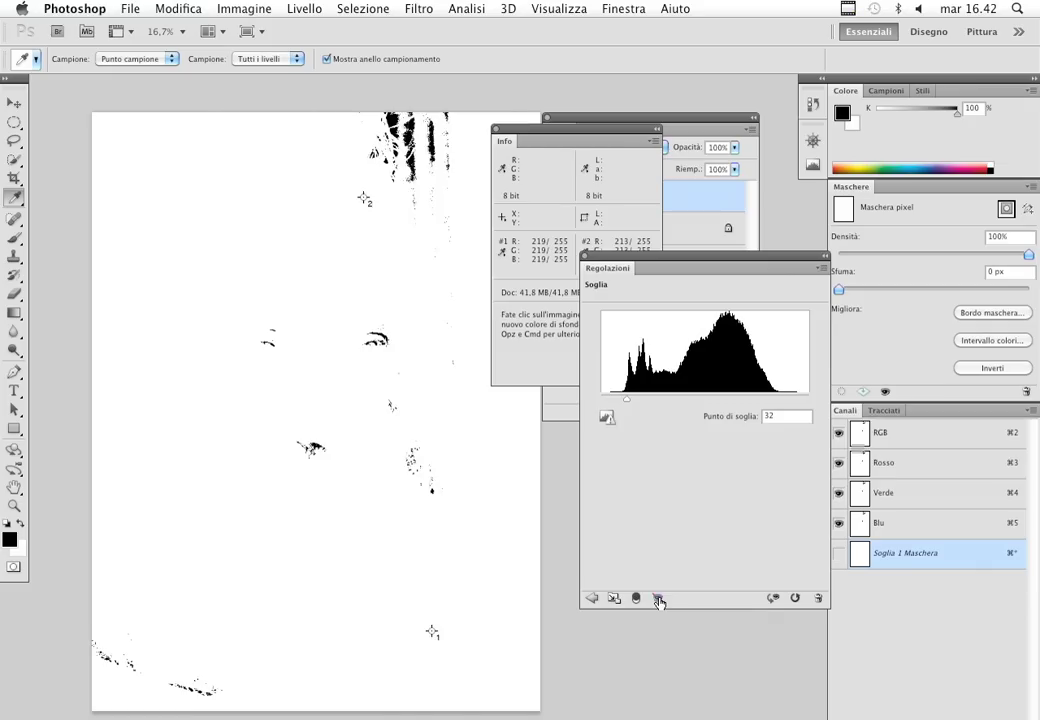
left_click(659, 598)
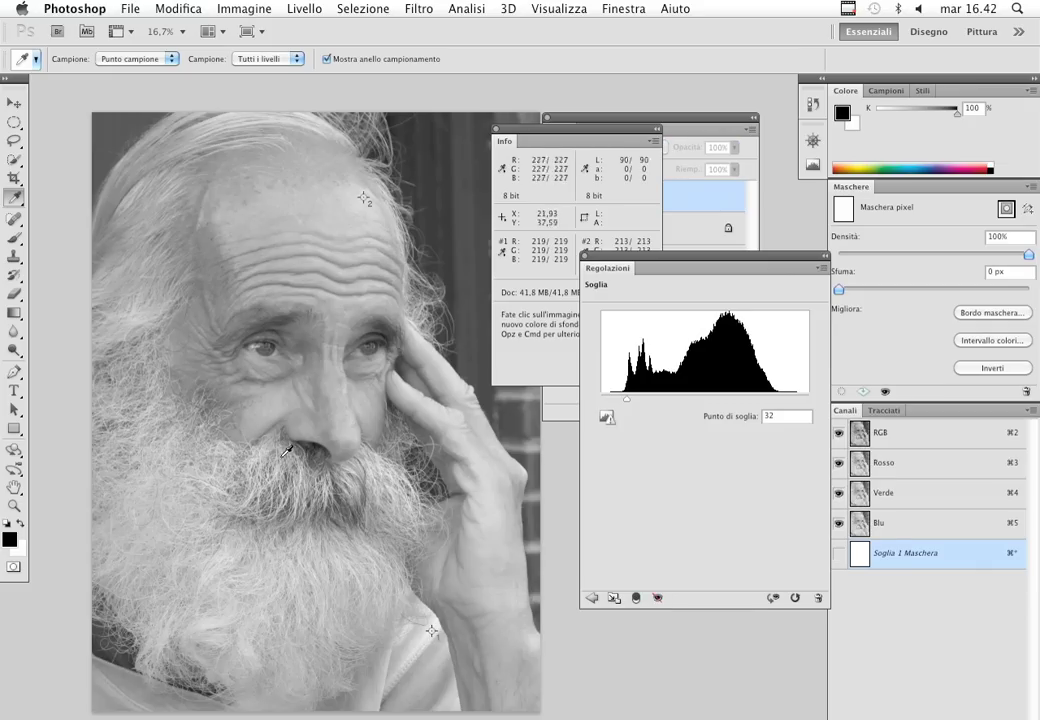
left_click(657, 597)
left_click(312, 445)
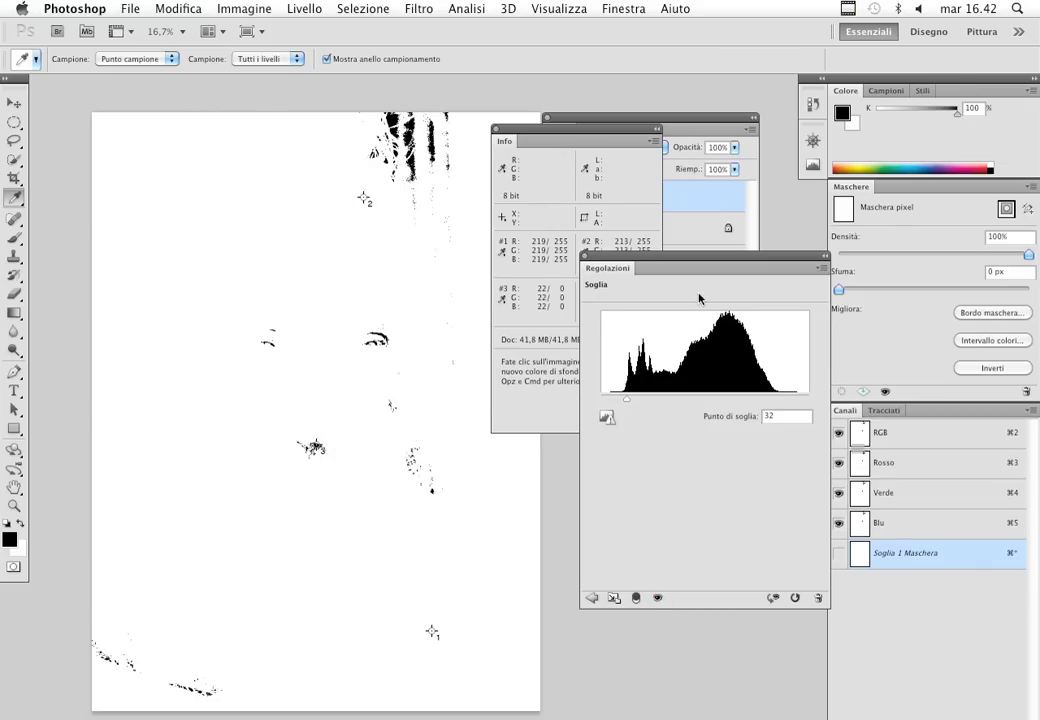
Step: Delete the Threshold adjustment layer and move the Info panel off the photo
left_click(480, 215)
left_click_drag(696, 199, 734, 411)
left_click_drag(510, 148, 562, 243)
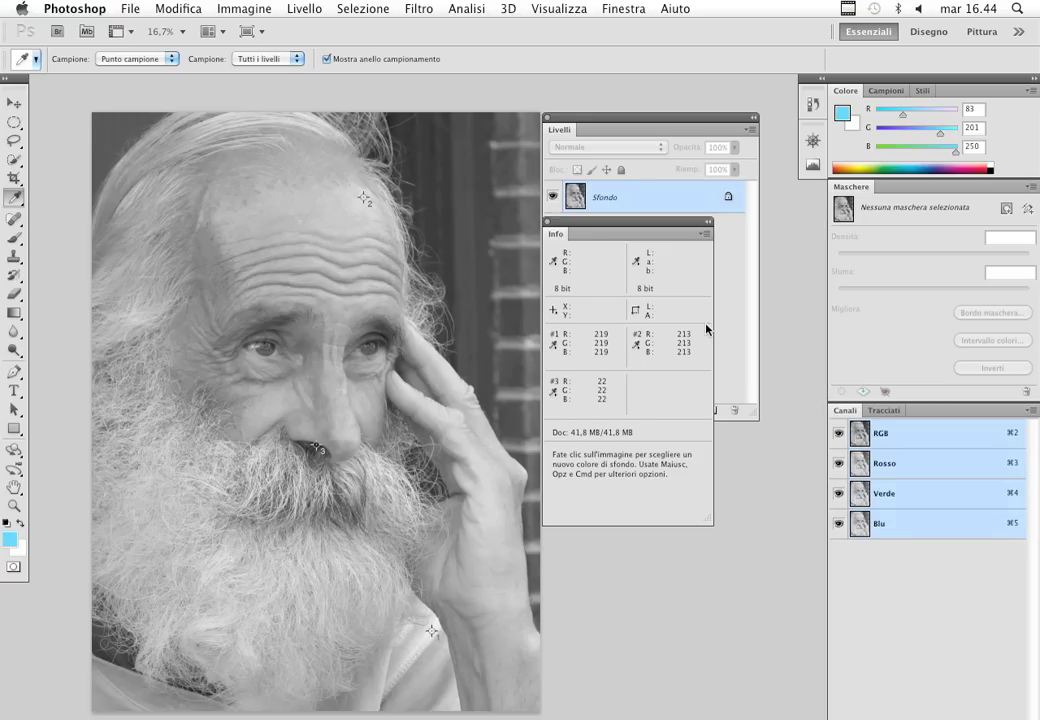
Step: Add a Curves adjustment layer above the background and move the Info panel clear of the curve graph
key("F8")
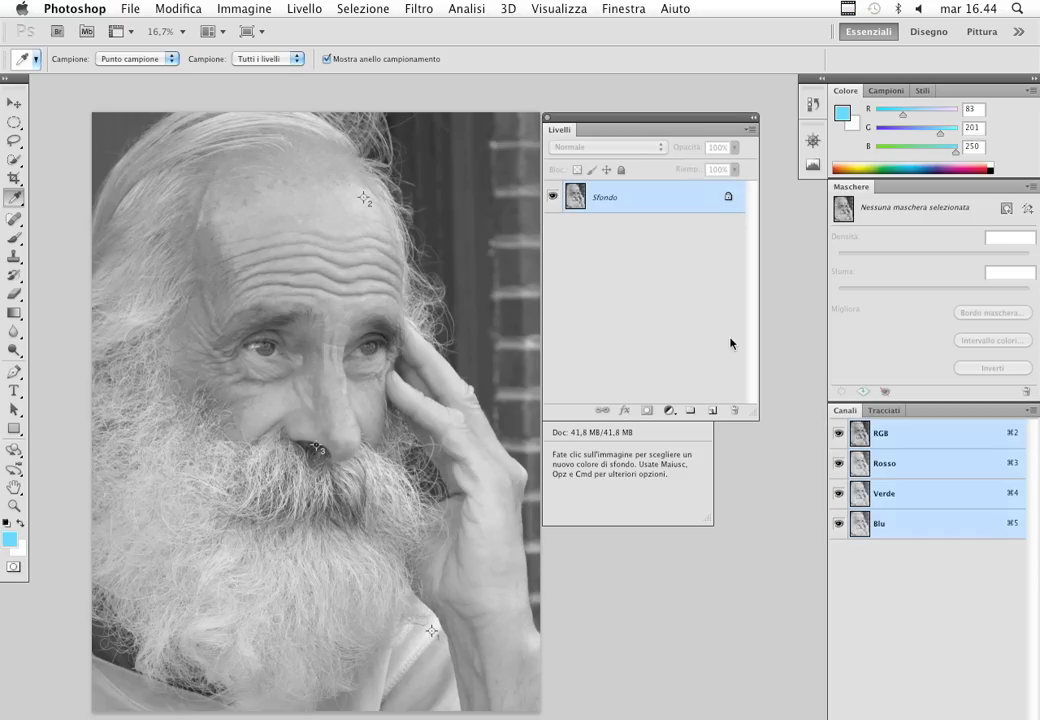
left_click(670, 413)
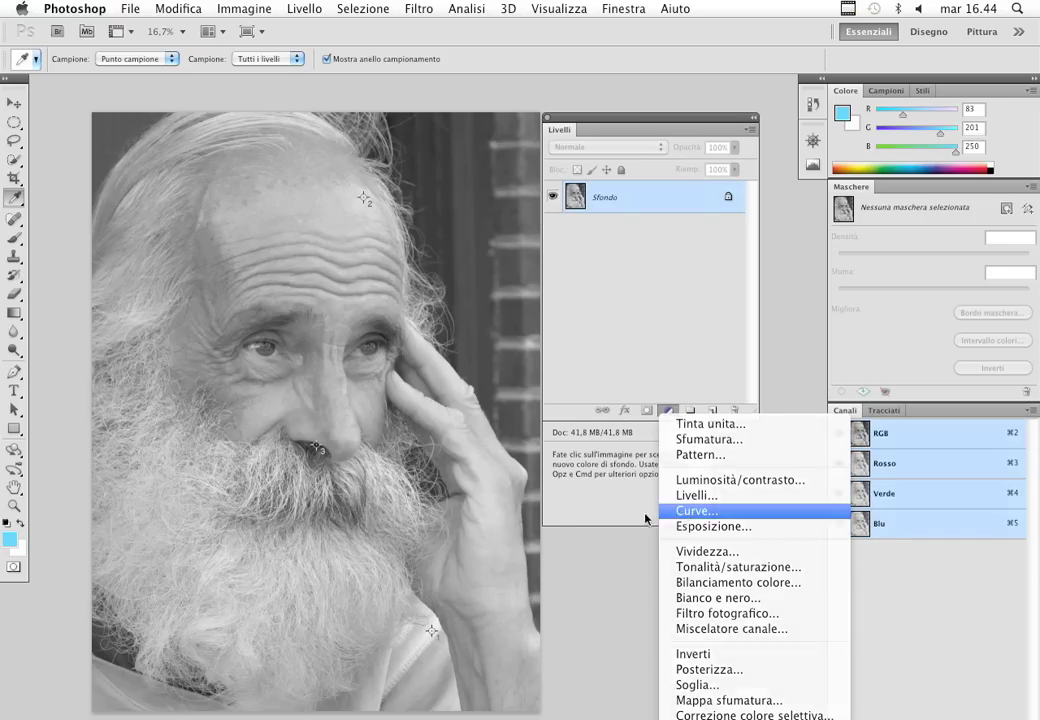
left_click(690, 513)
key("F8")
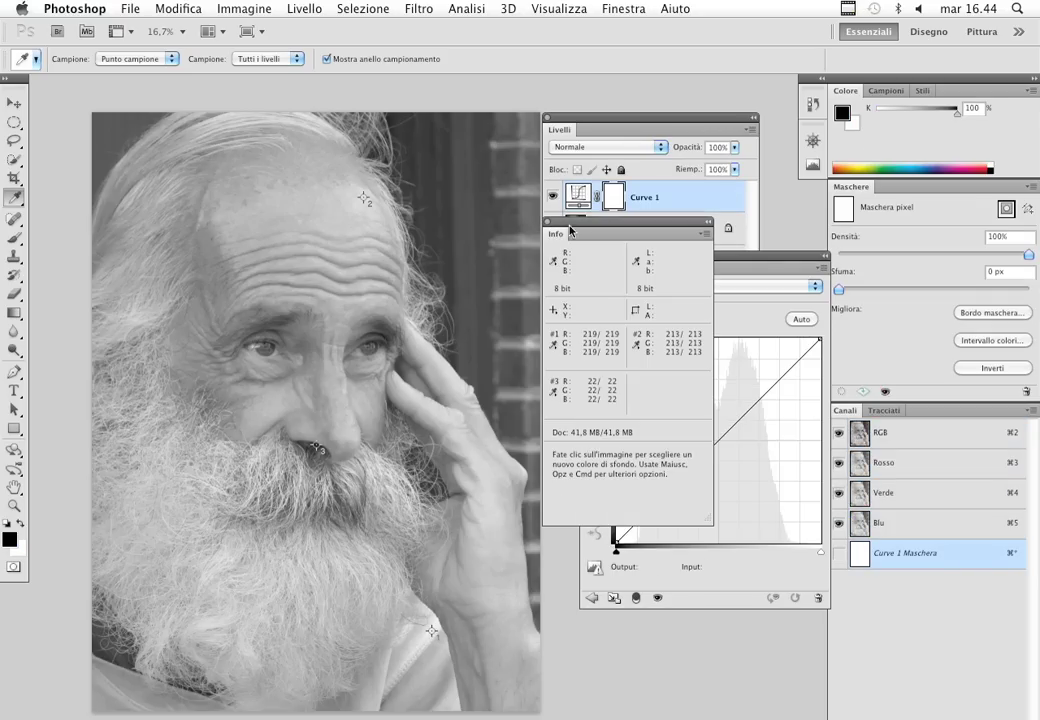
left_click_drag(561, 237, 93, 245)
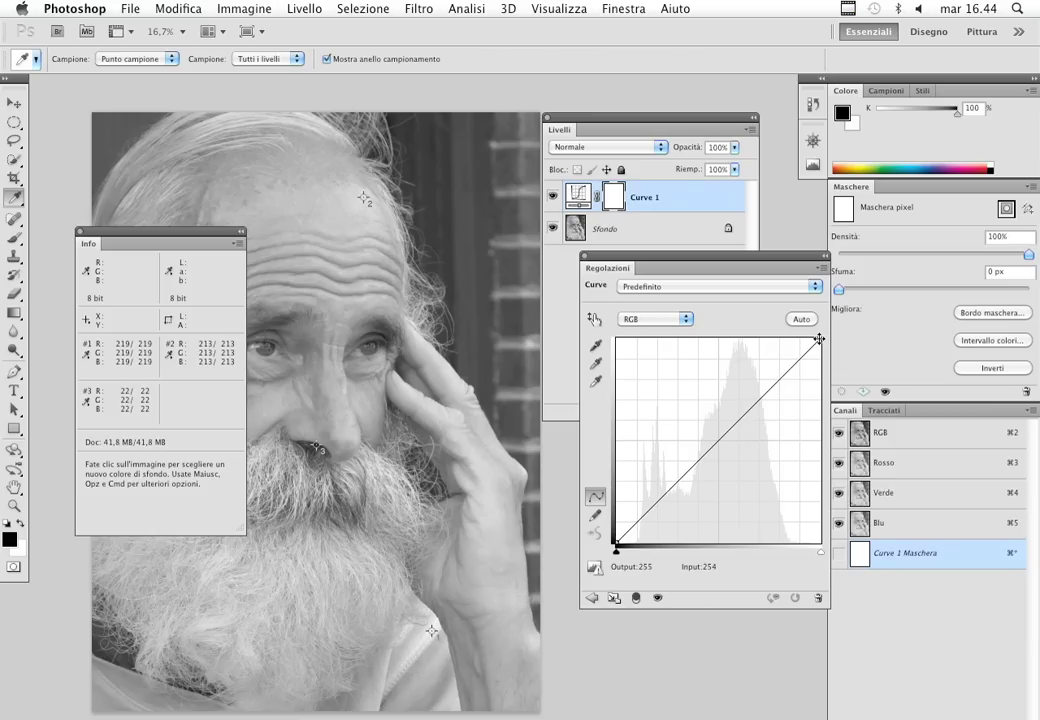
Step: Set the RGB curve's black point to input 14 and its white point to input 227
left_click_drag(819, 339, 799, 336)
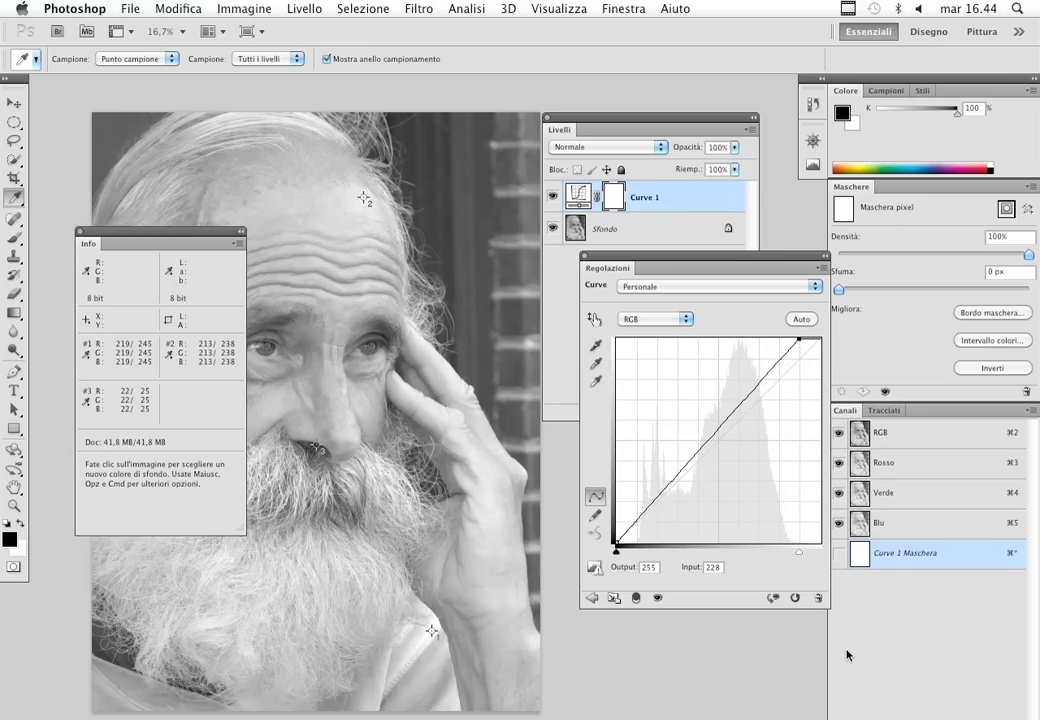
left_click(615, 541)
left_click_drag(616, 550, 627, 550)
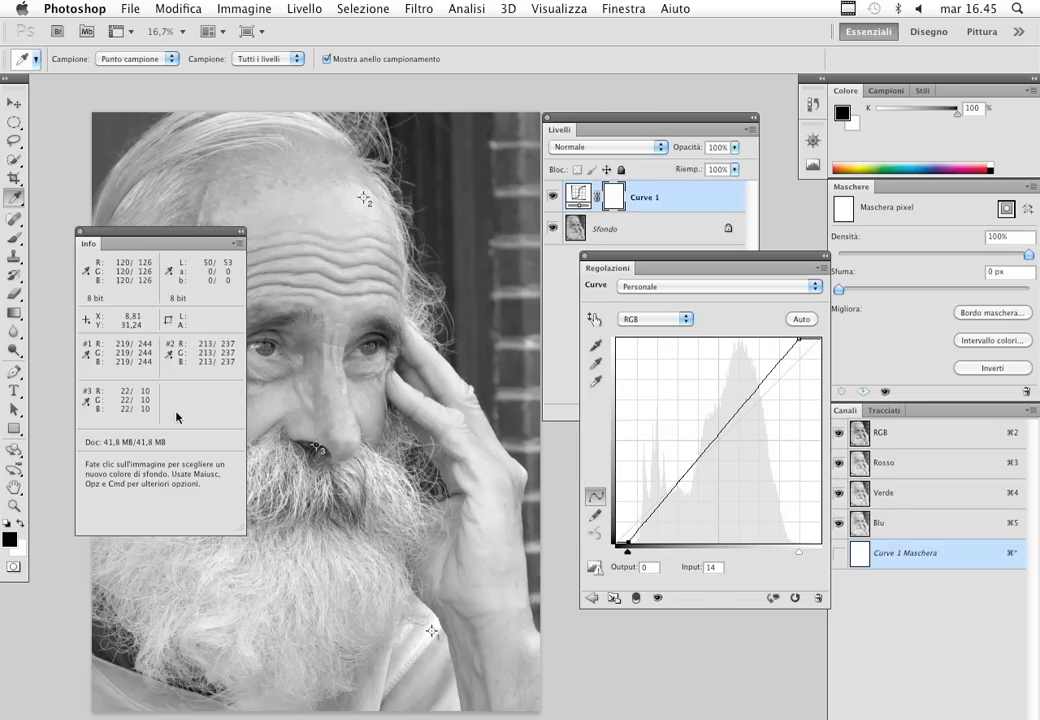
left_click(800, 340)
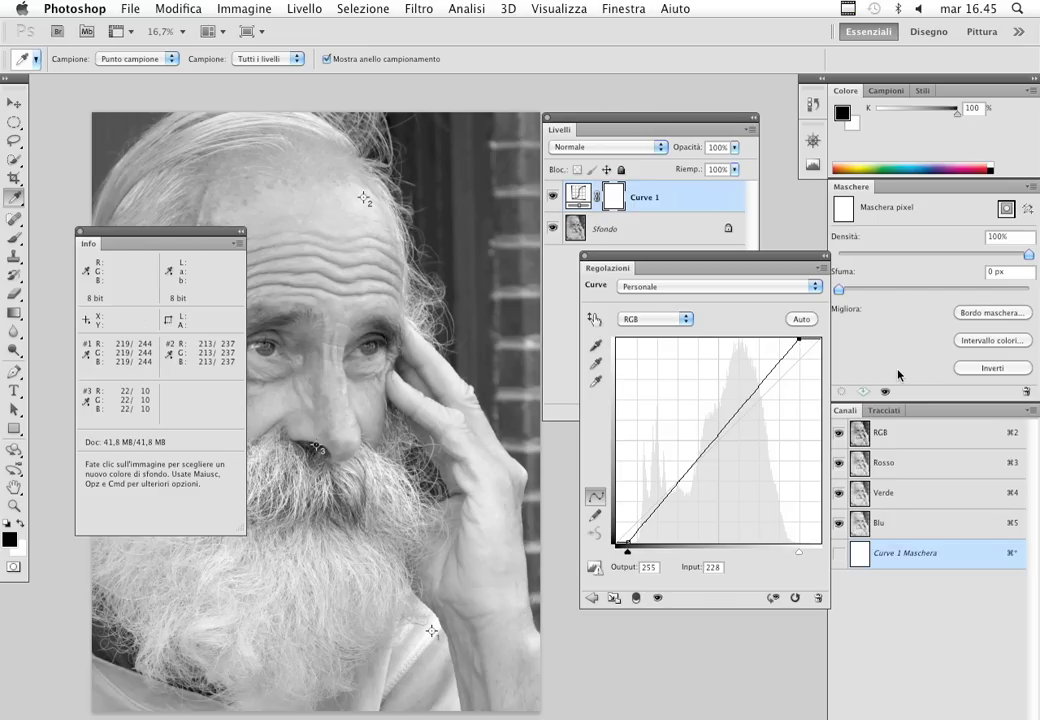
key("Left")
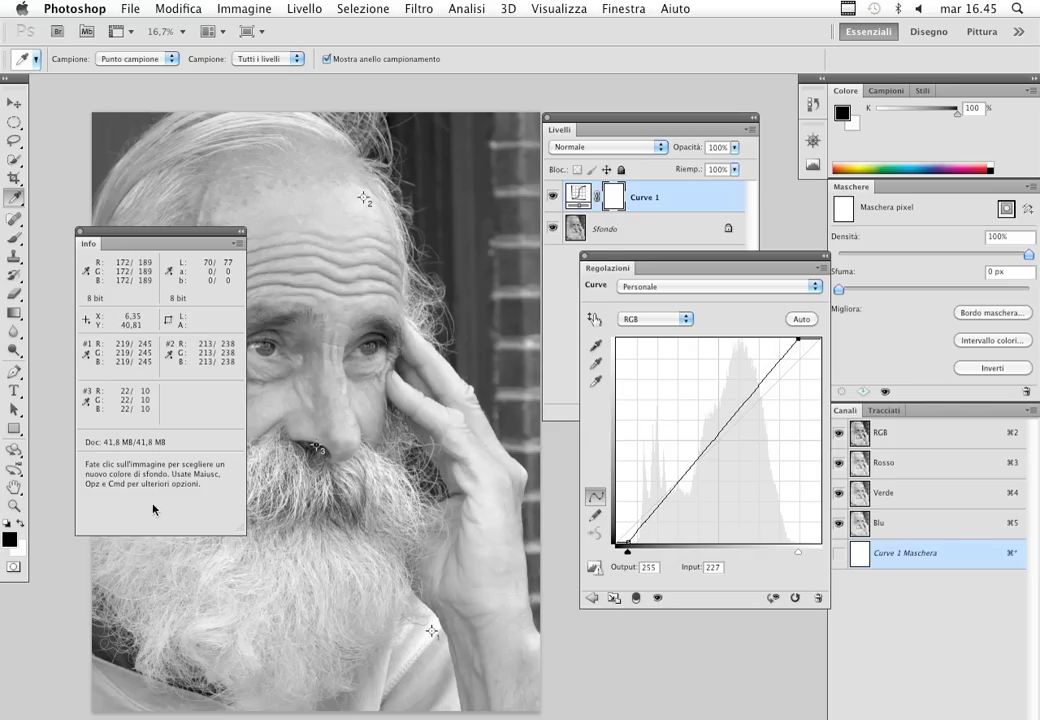
Step: Move the Info panel off the photo and compare the portrait with and without the Curves layer
left_click_drag(141, 240, 646, 435)
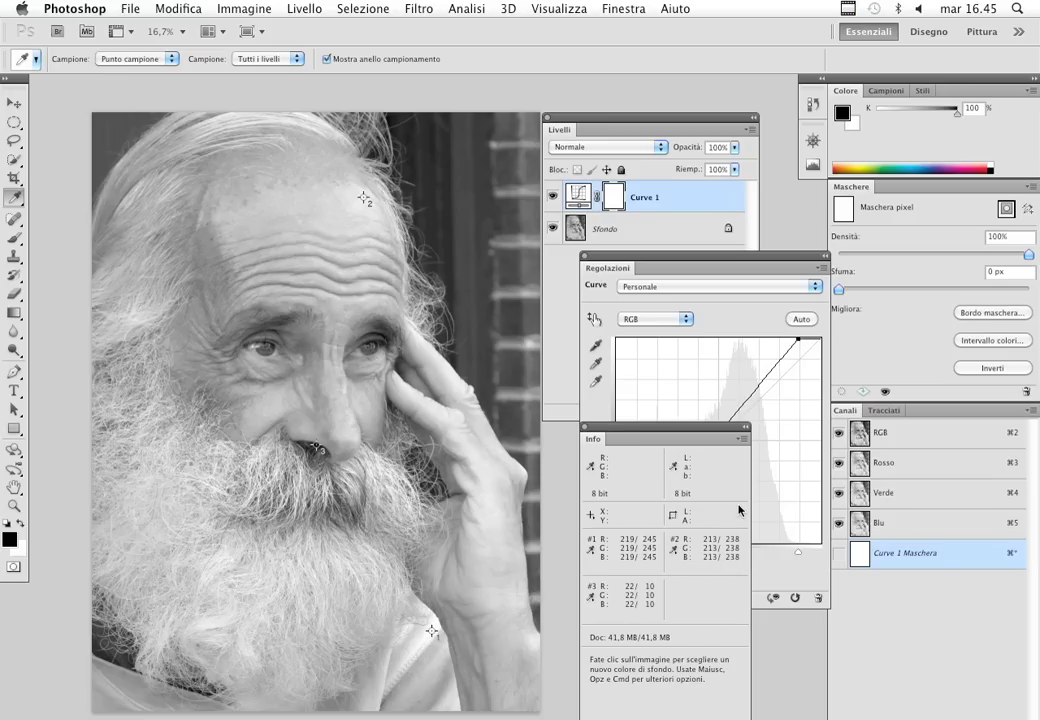
left_click_drag(668, 437, 659, 397)
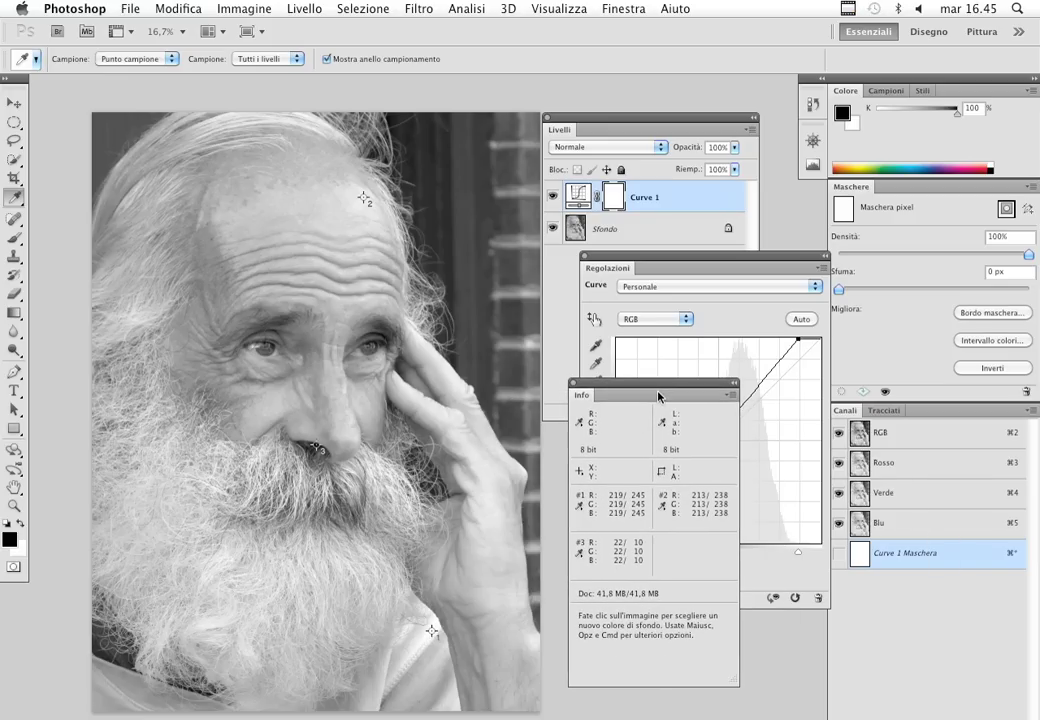
left_click(555, 198)
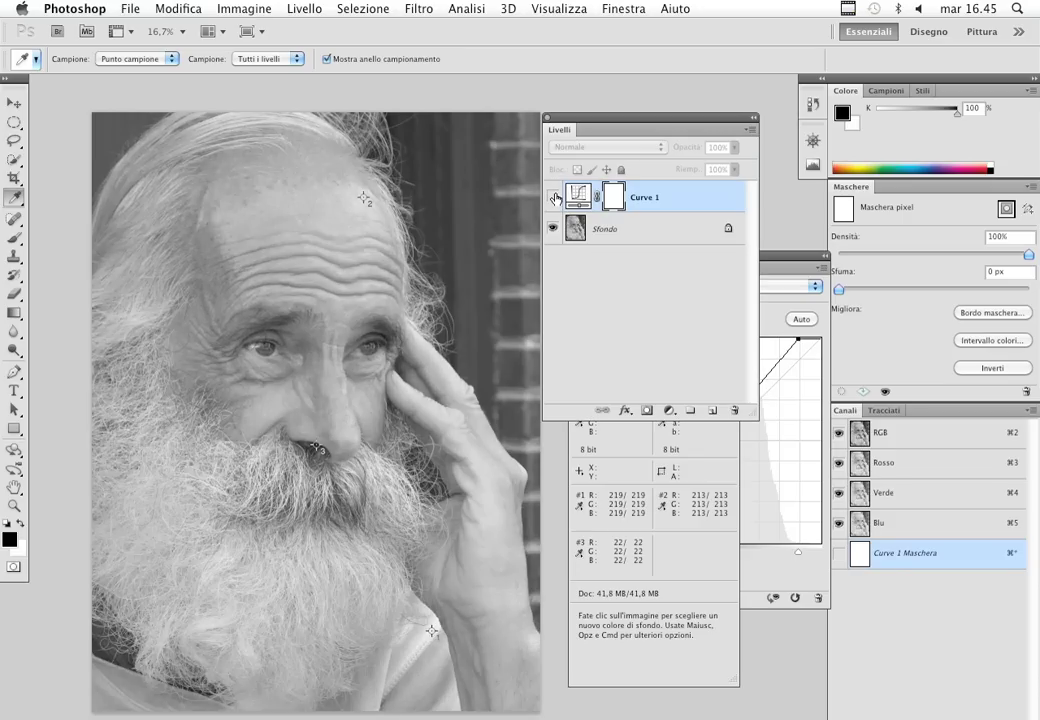
left_click(555, 198)
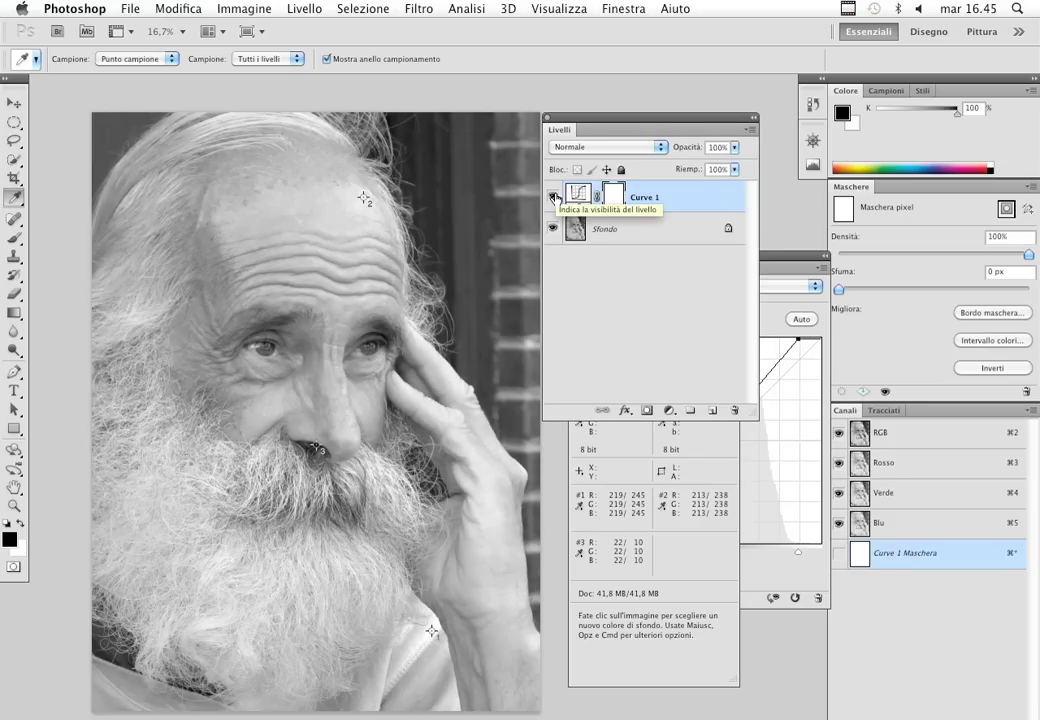
left_click(555, 198)
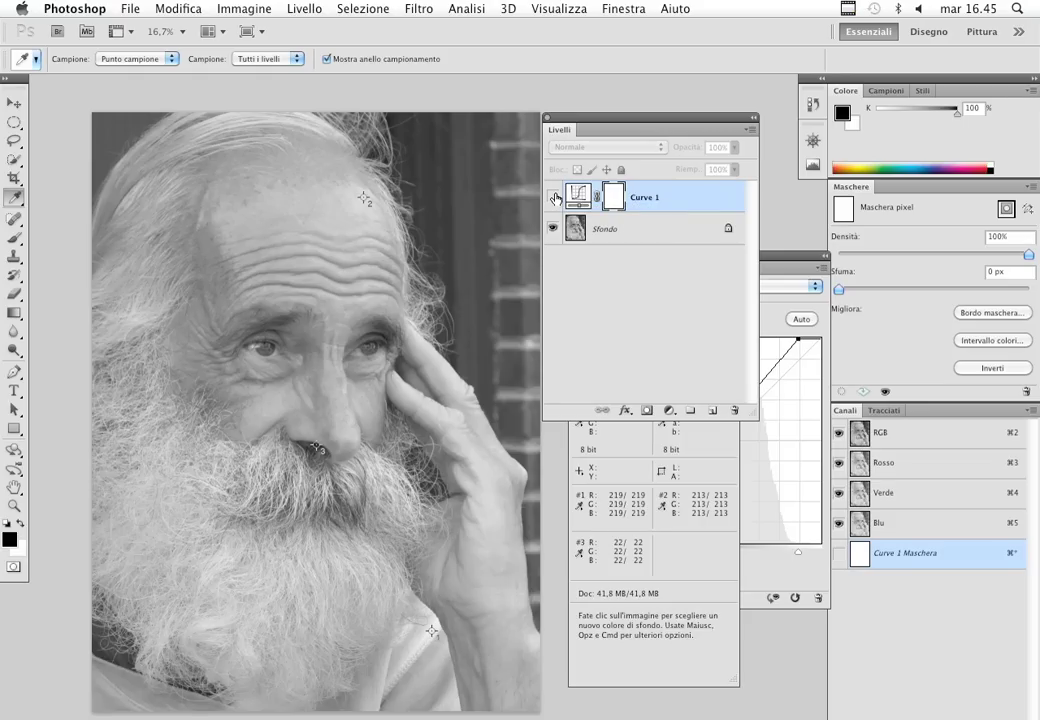
left_click(555, 198)
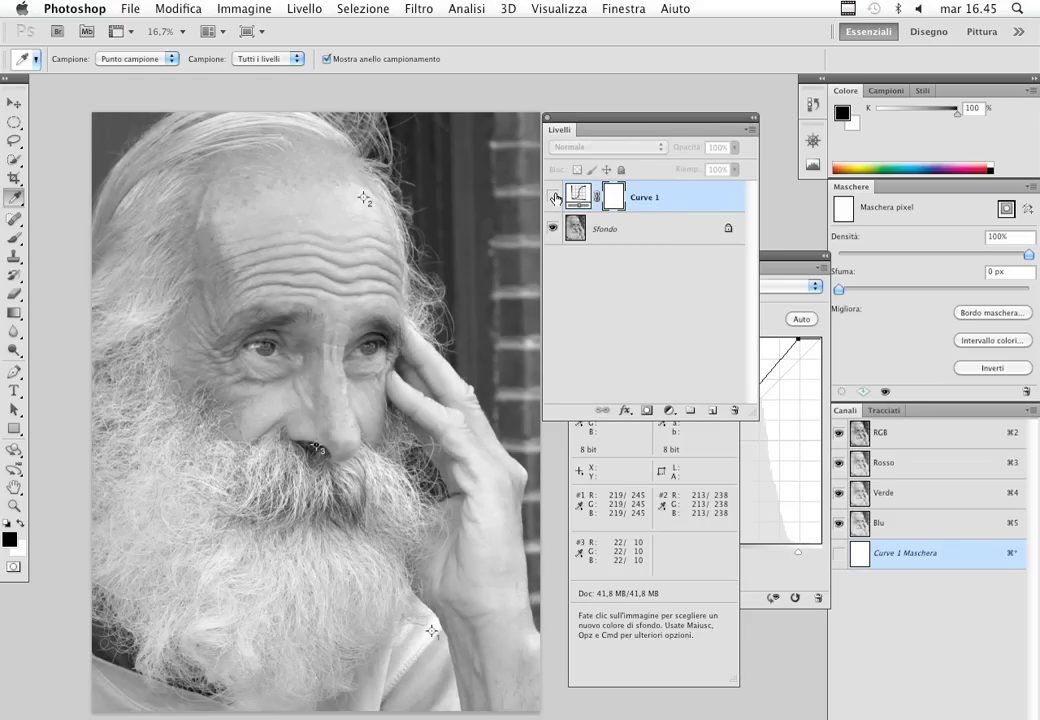
left_click(555, 198)
left_click(555, 198)
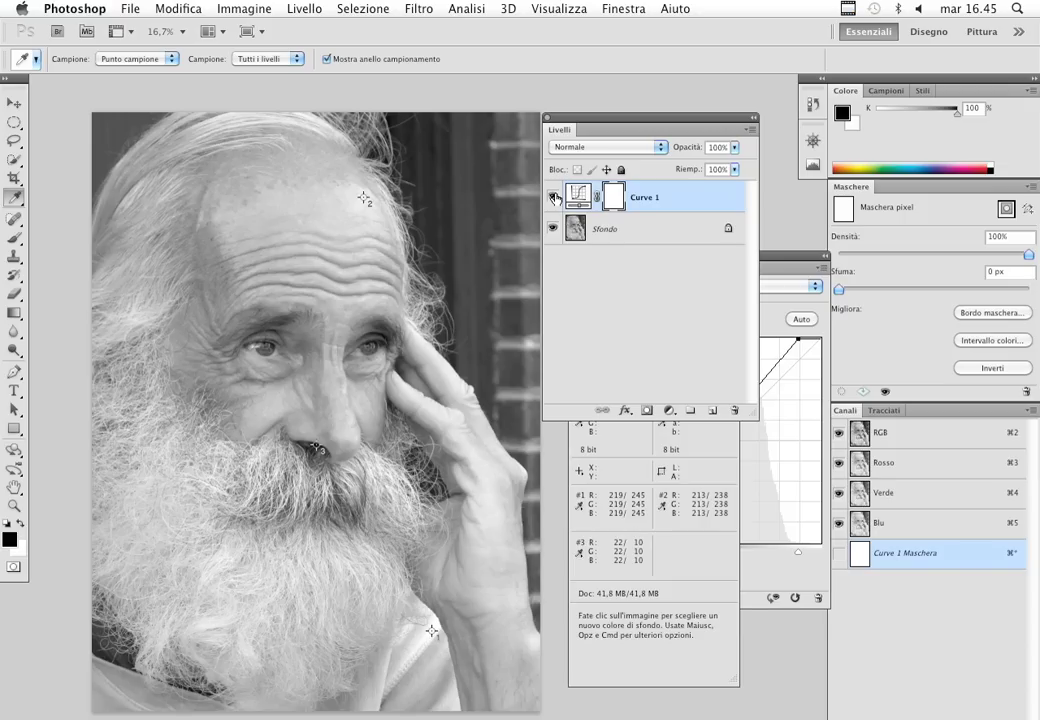
Step: Shape the RGB curve into an S with a shadow point at input 94, output 71 and a highlight point at input 196, output 235
left_click(635, 208)
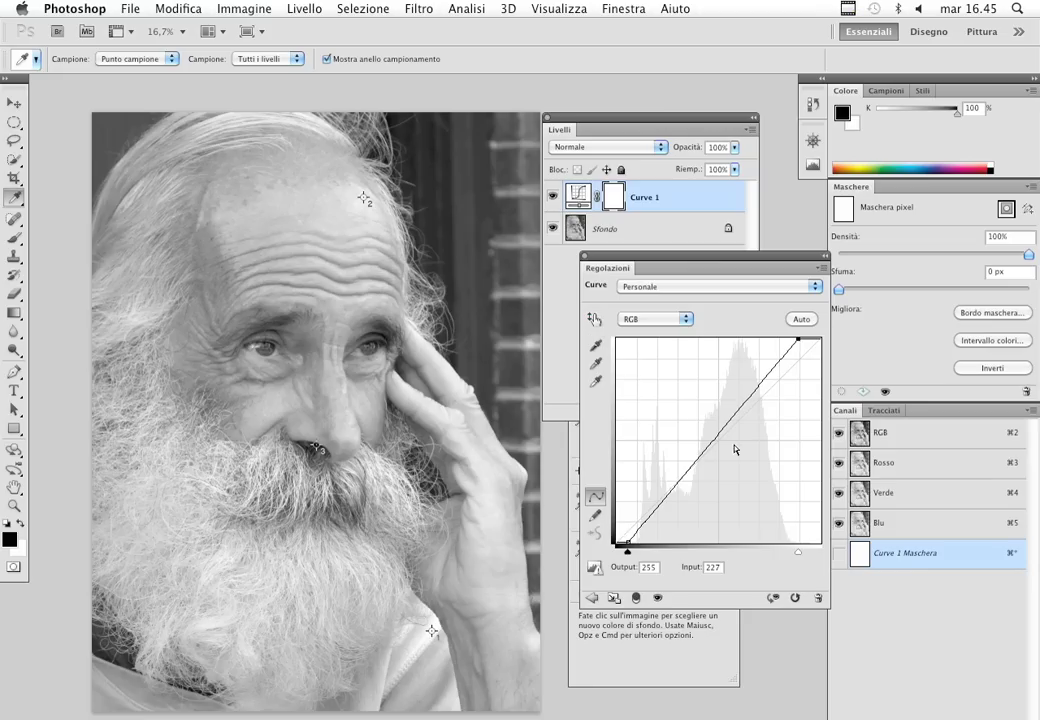
left_click(596, 320)
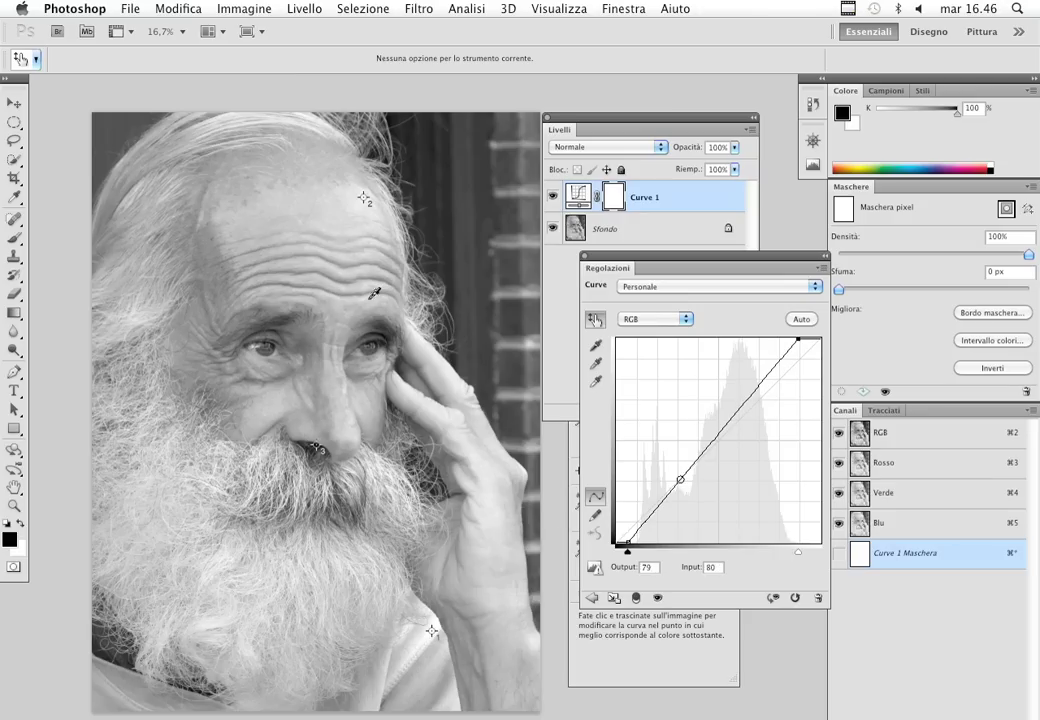
left_click(688, 469)
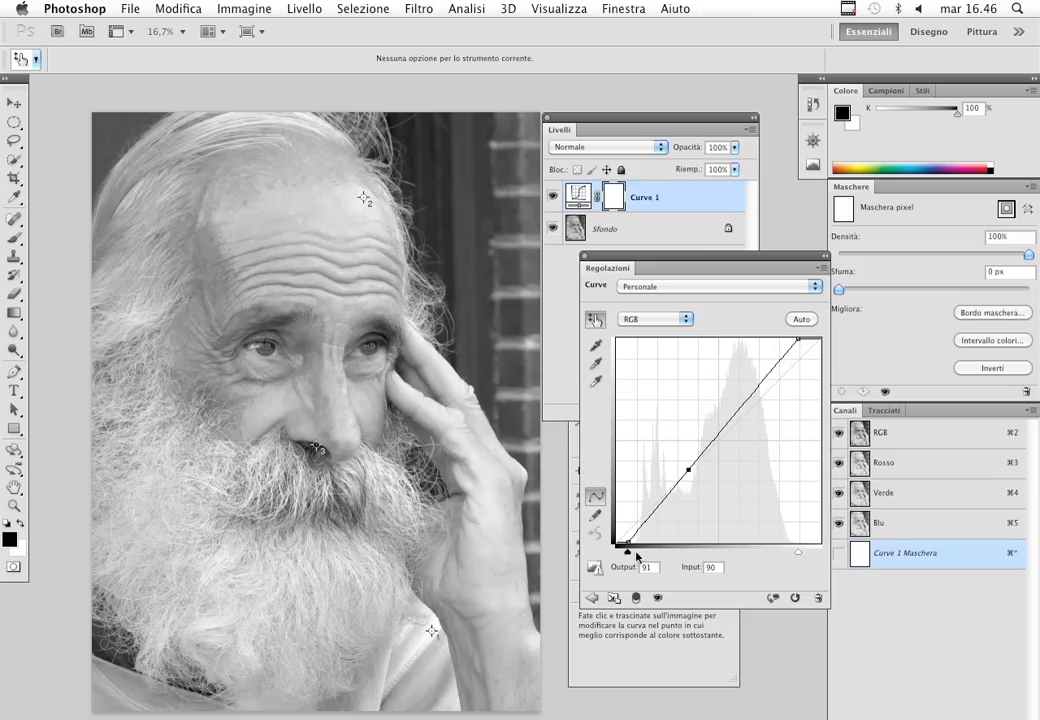
left_click(775, 367)
left_click(689, 469)
left_click_drag(689, 469, 692, 485)
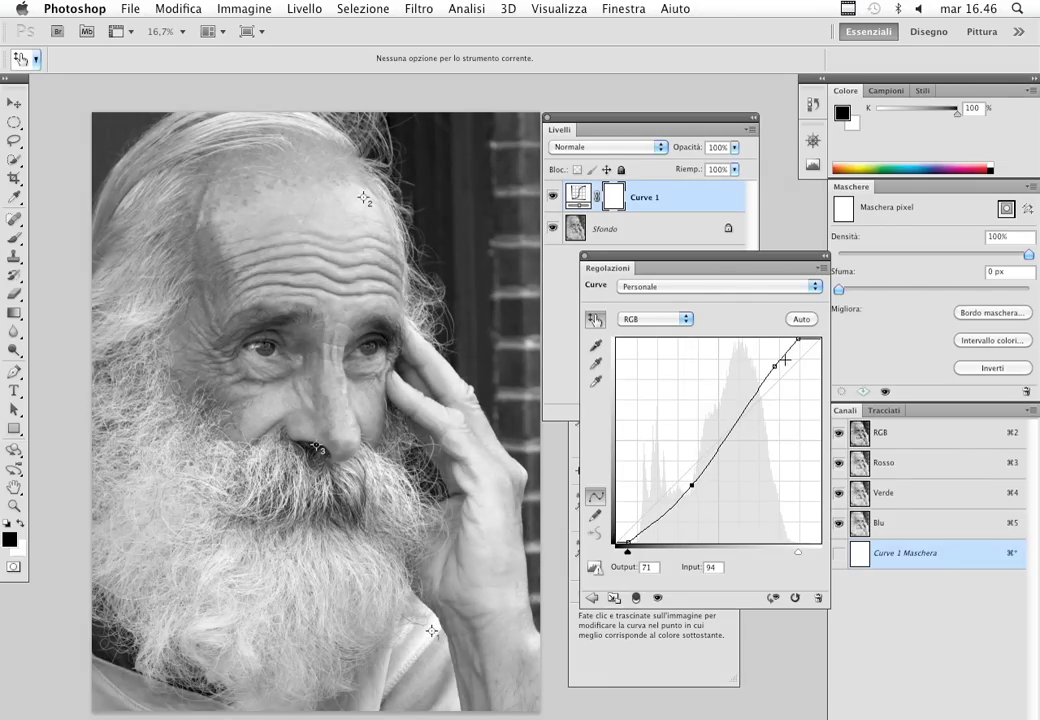
left_click_drag(773, 364, 773, 355)
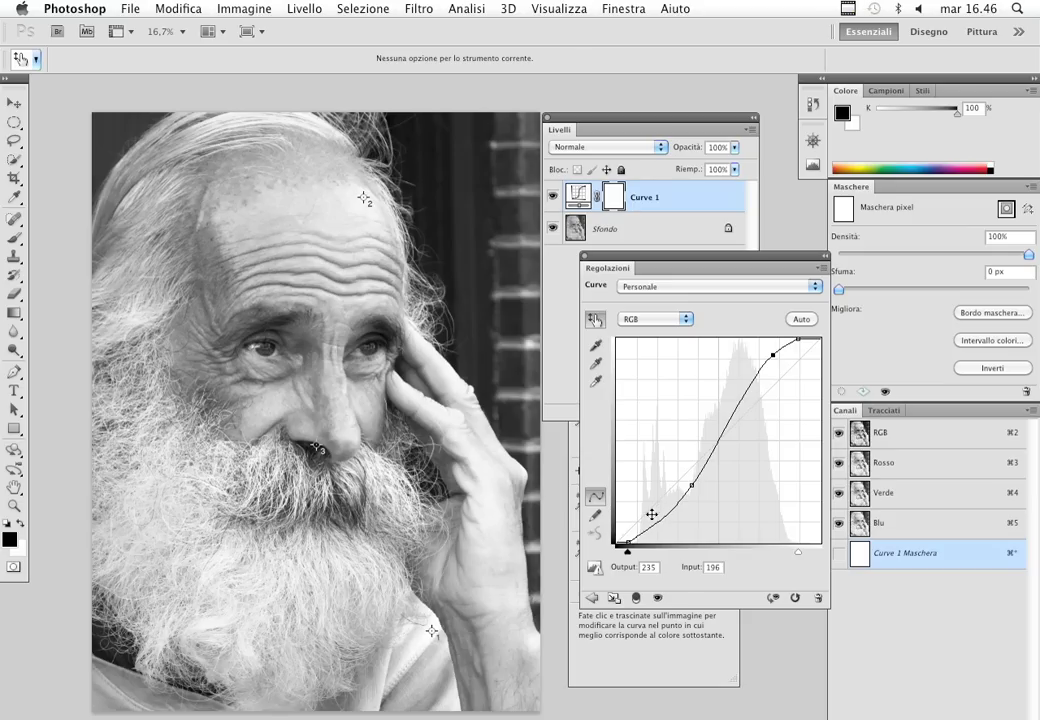
Step: Toggle the Curves layer off and on to check the S-curve's contrast against the original photo
left_click(316, 447, "shift")
left_click(358, 348, "super")
left_click(659, 599)
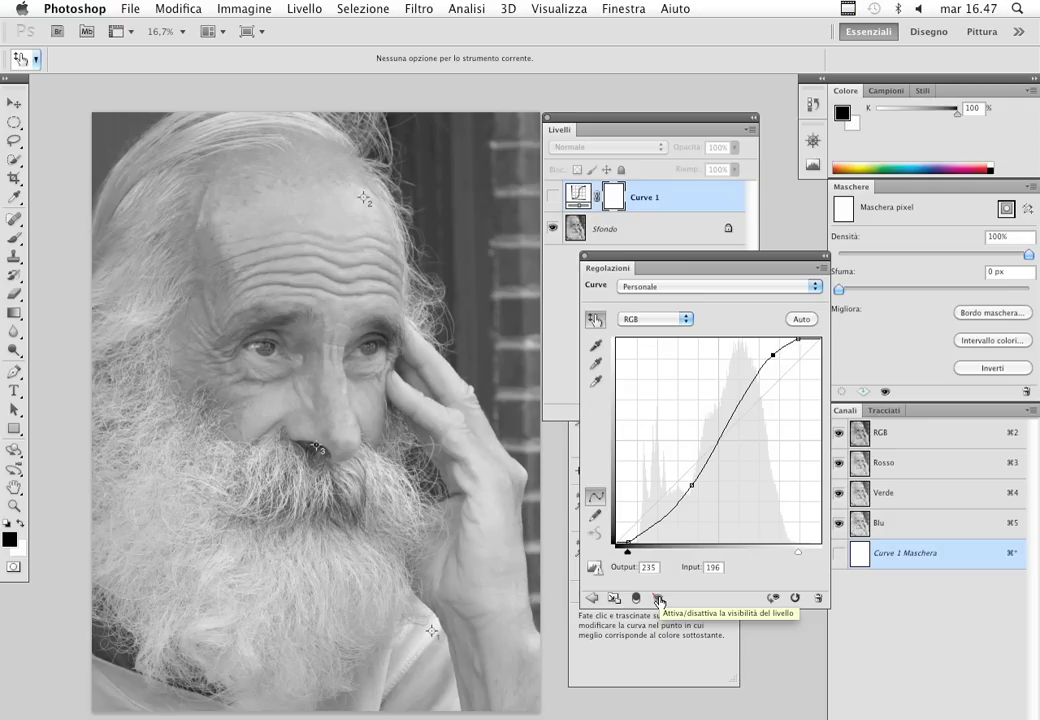
left_click(659, 599)
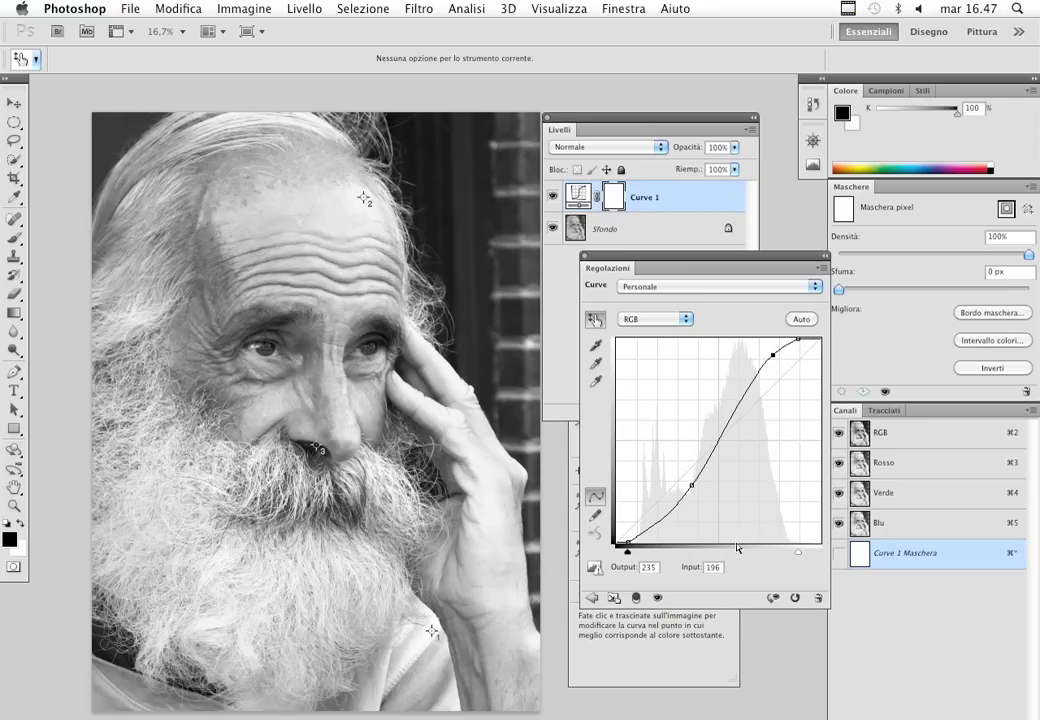
Step: Soften the S-curve, moving the shadow point to about input 96, output 84 and the highlight point to input 192, output 224
left_click_drag(691, 485, 695, 475)
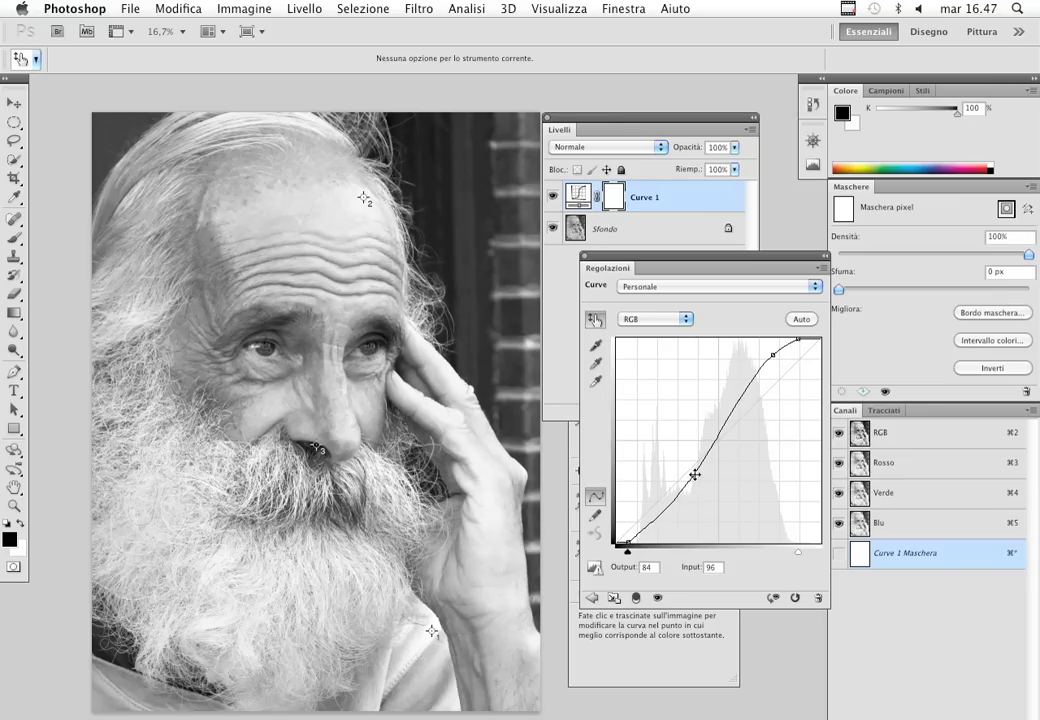
left_click(773, 356)
left_click_drag(773, 357, 769, 362)
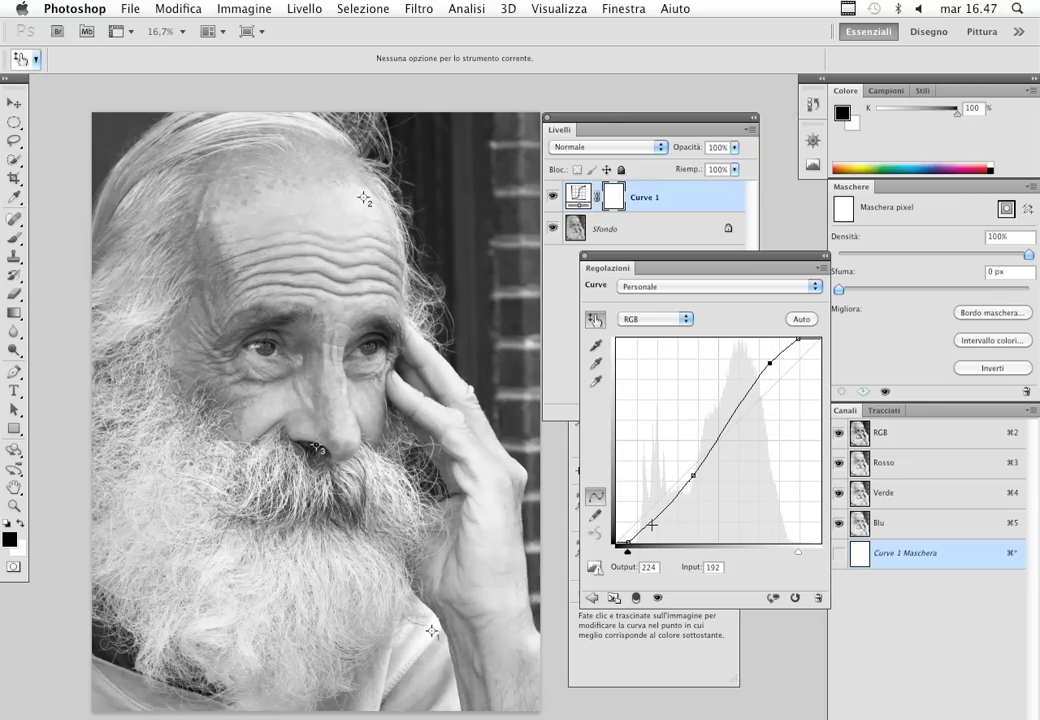
left_click(658, 597)
left_click(658, 597)
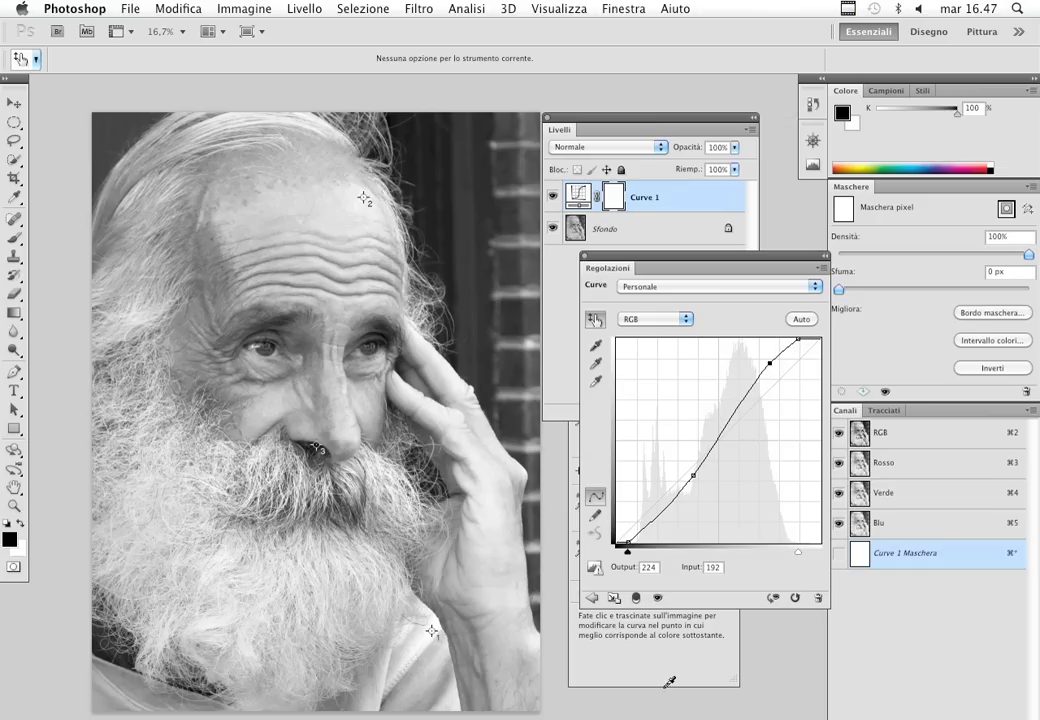